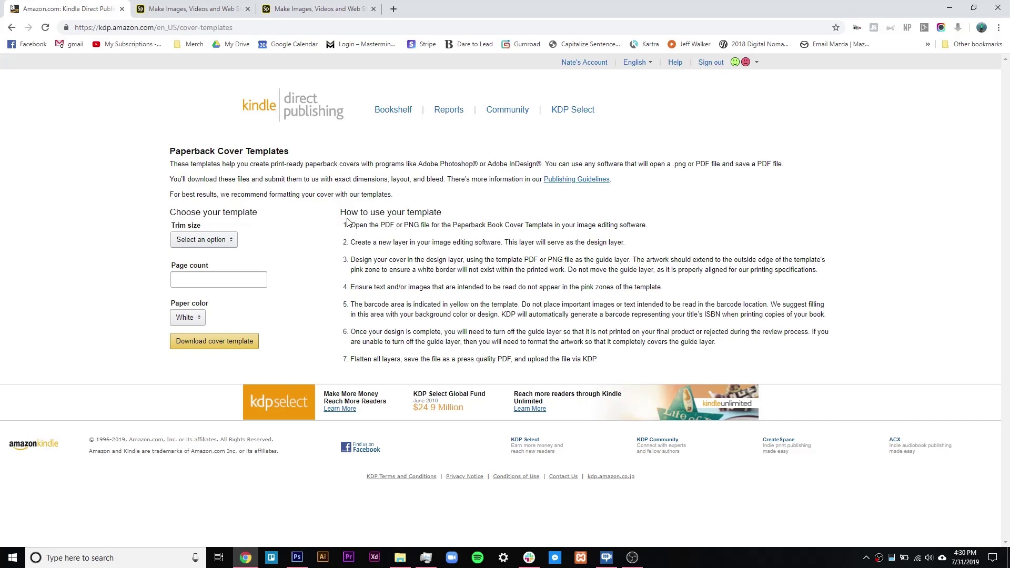
{"action": "left_click_drag", "start_coordinate": [292, 154], "coordinate": [153, 154]}
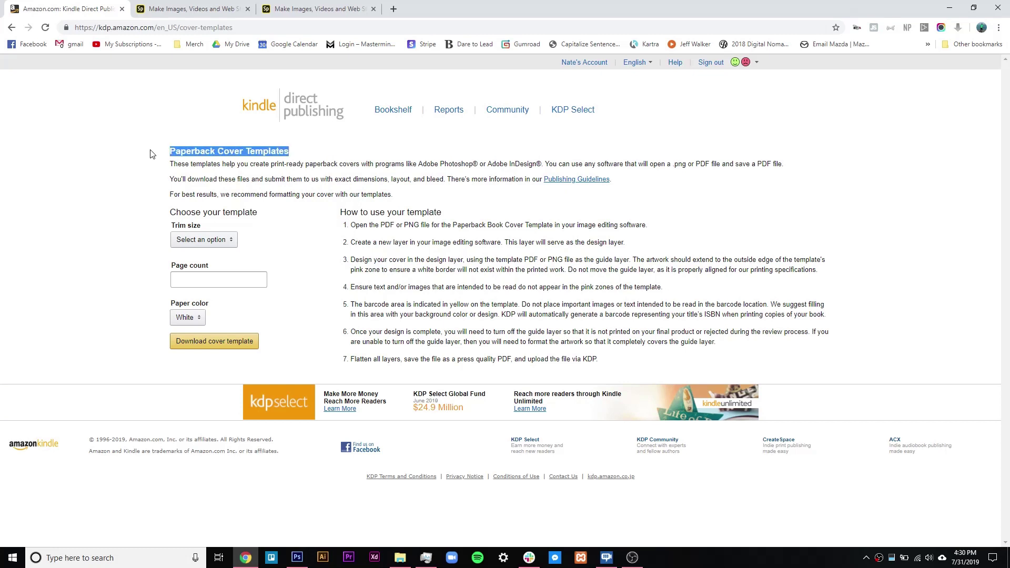
{"action": "left_click", "coordinate": [211, 162]}
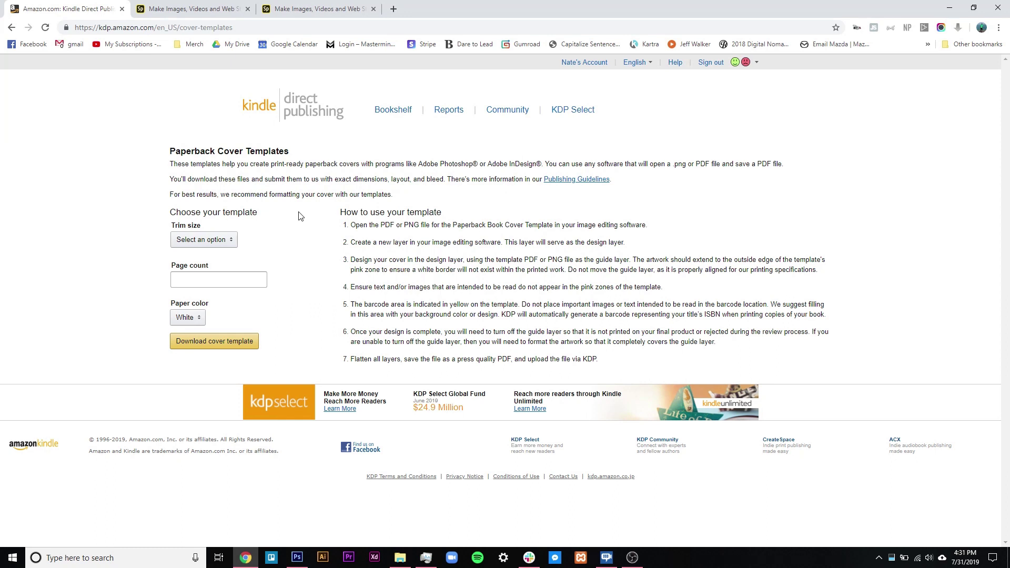
{"action": "left_click_drag", "start_coordinate": [214, 227], "coordinate": [170, 227]}
{"action": "left_click", "coordinate": [255, 228]}
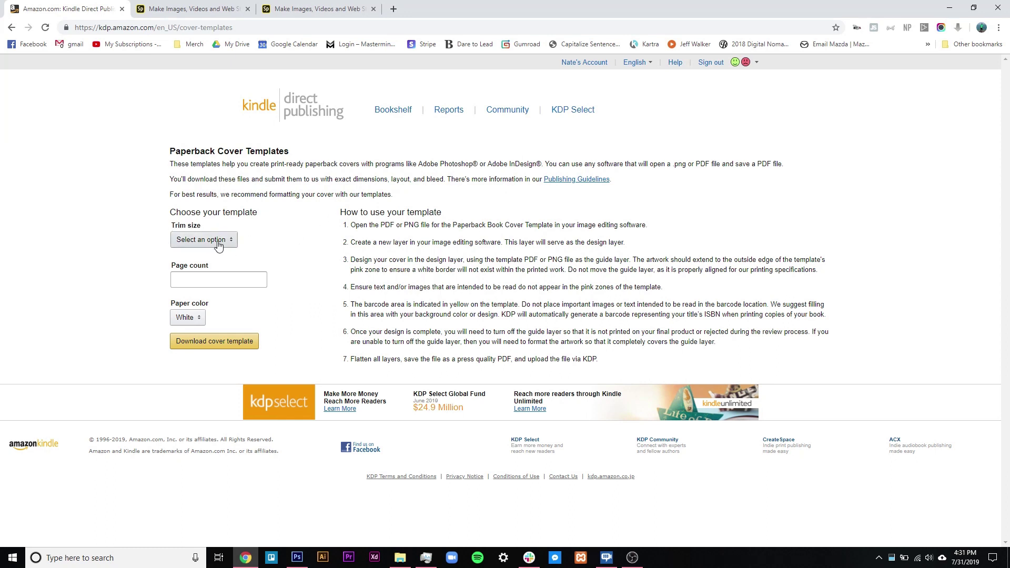
{"action": "left_click", "coordinate": [218, 241]}
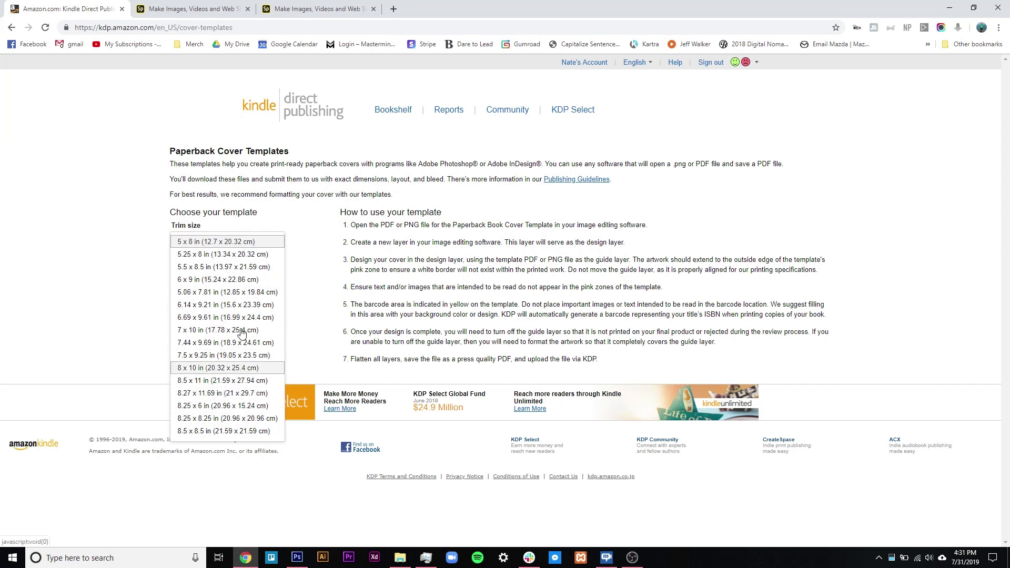
{"action": "left_click", "coordinate": [302, 267]}
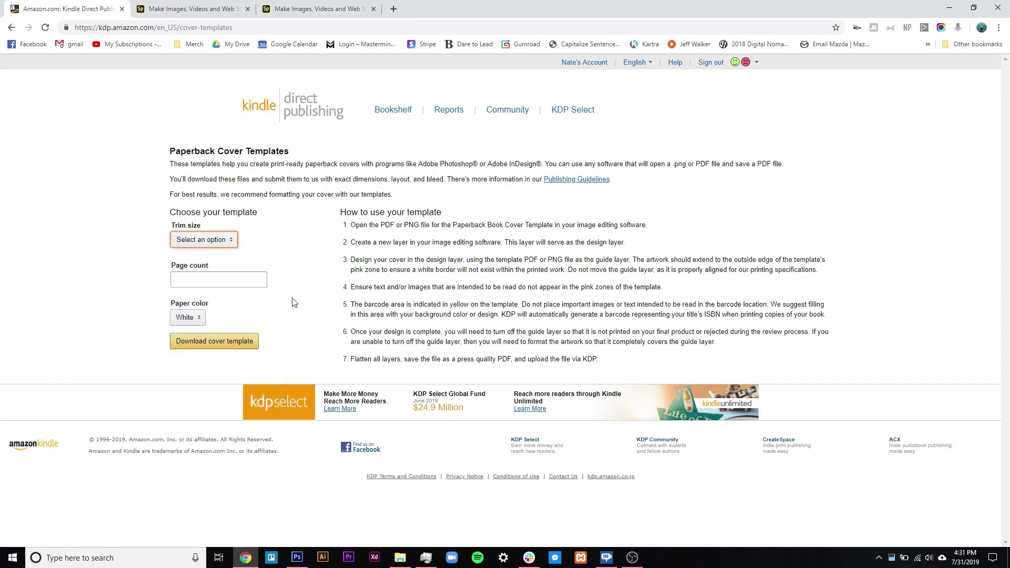
{"action": "left_click", "coordinate": [232, 280]}
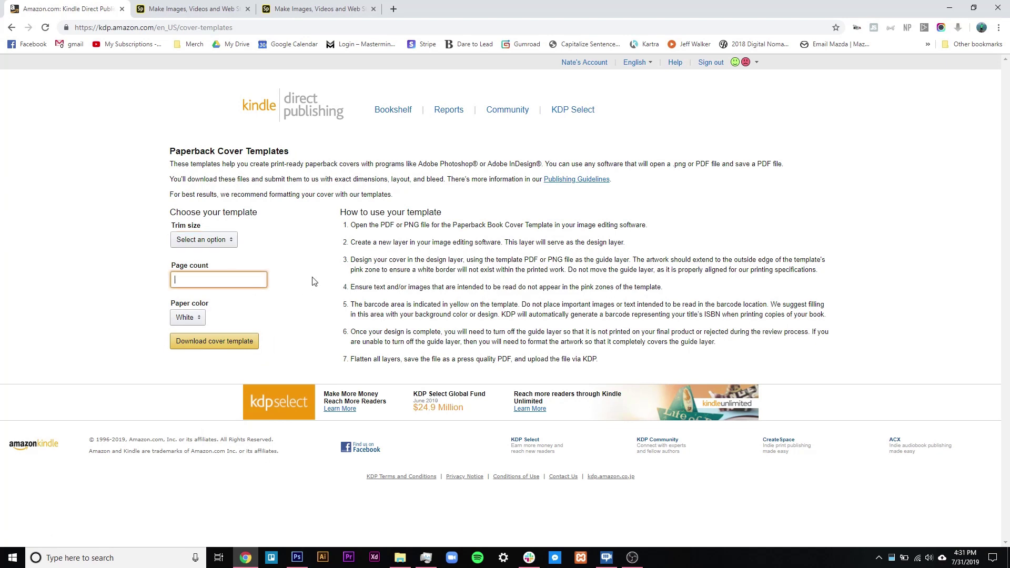
{"action": "left_click_drag", "start_coordinate": [215, 267], "coordinate": [163, 273]}
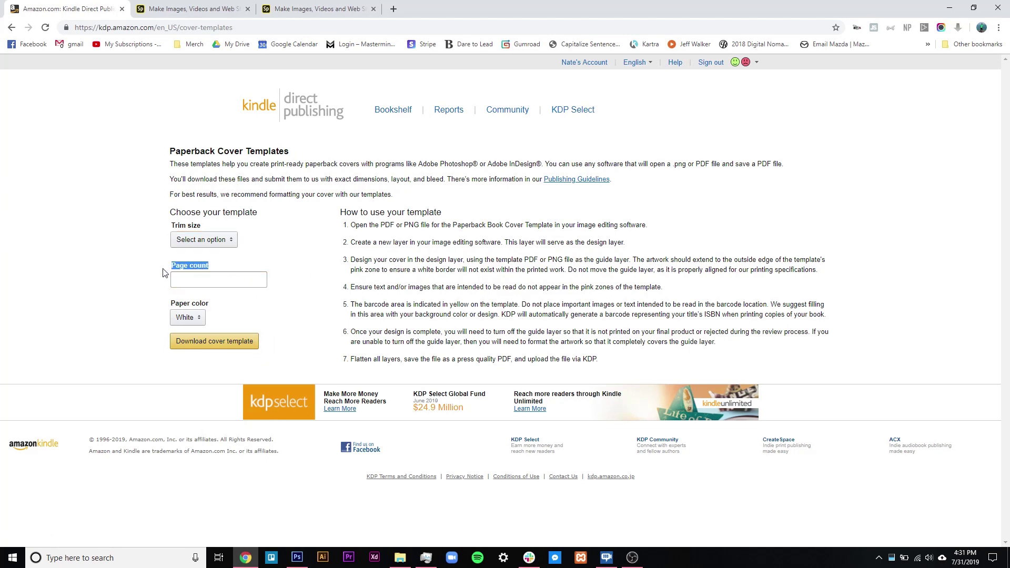
{"action": "left_click", "coordinate": [218, 266]}
{"action": "left_click", "coordinate": [180, 318]}
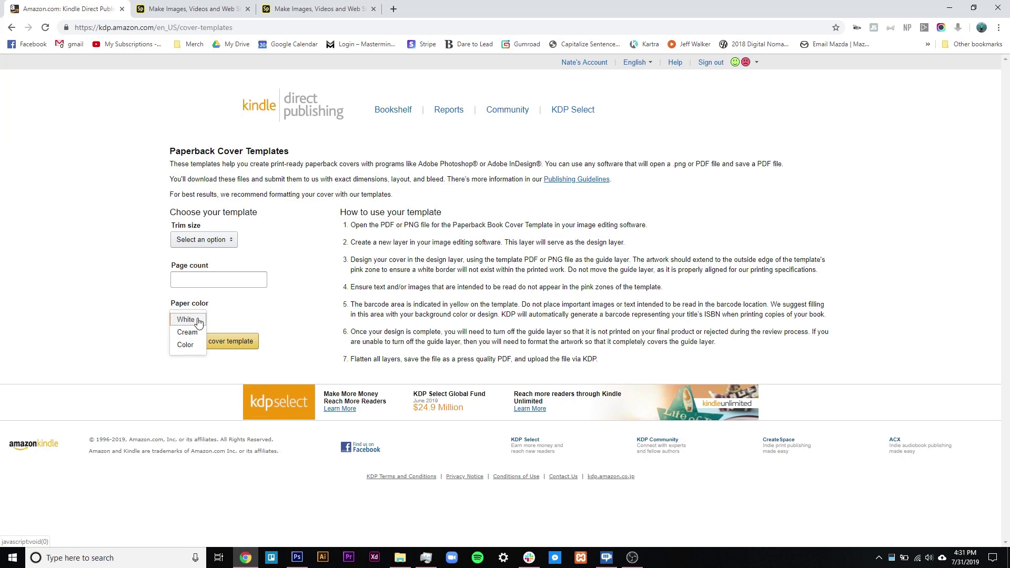
{"action": "left_click", "coordinate": [198, 322]}
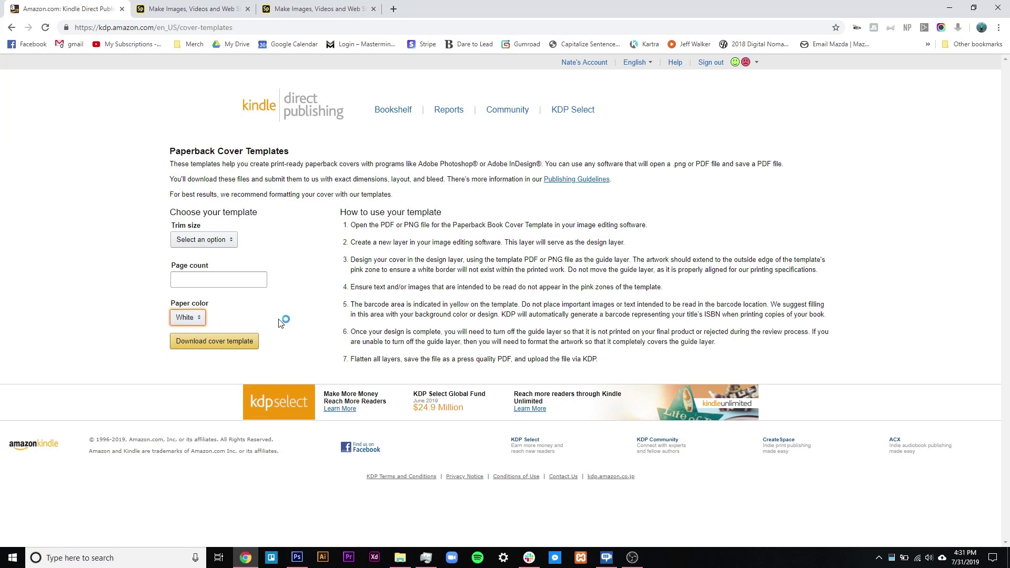
{"action": "left_click", "coordinate": [218, 343]}
{"action": "left_click", "coordinate": [204, 240]}
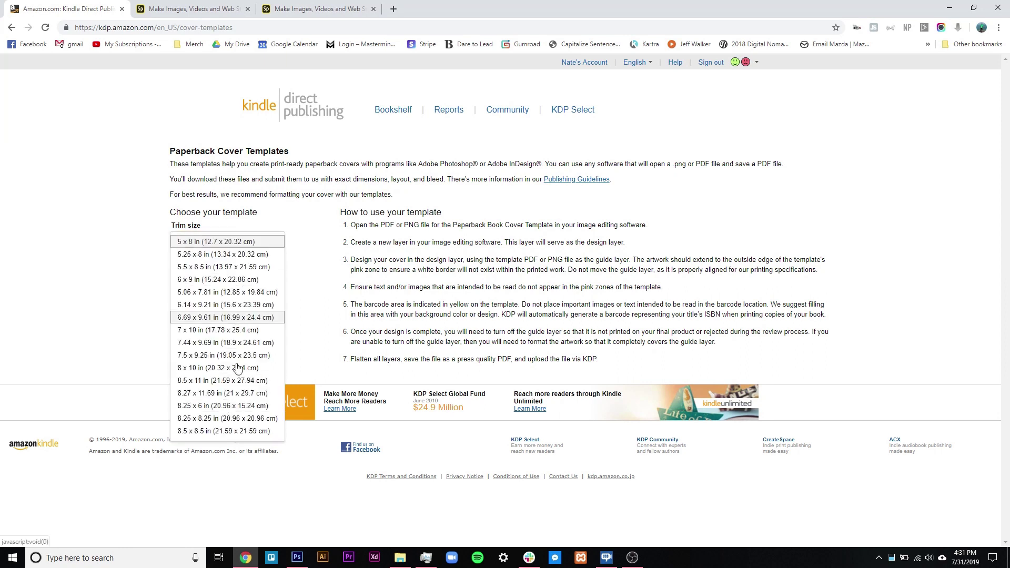
{"action": "left_click", "coordinate": [311, 297]}
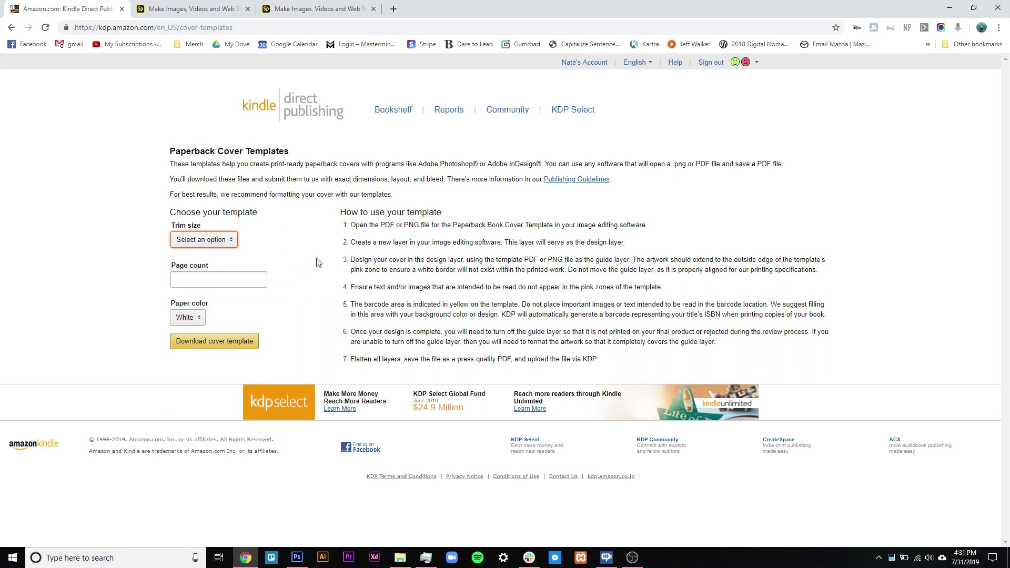
{"action": "left_click", "coordinate": [240, 8]}
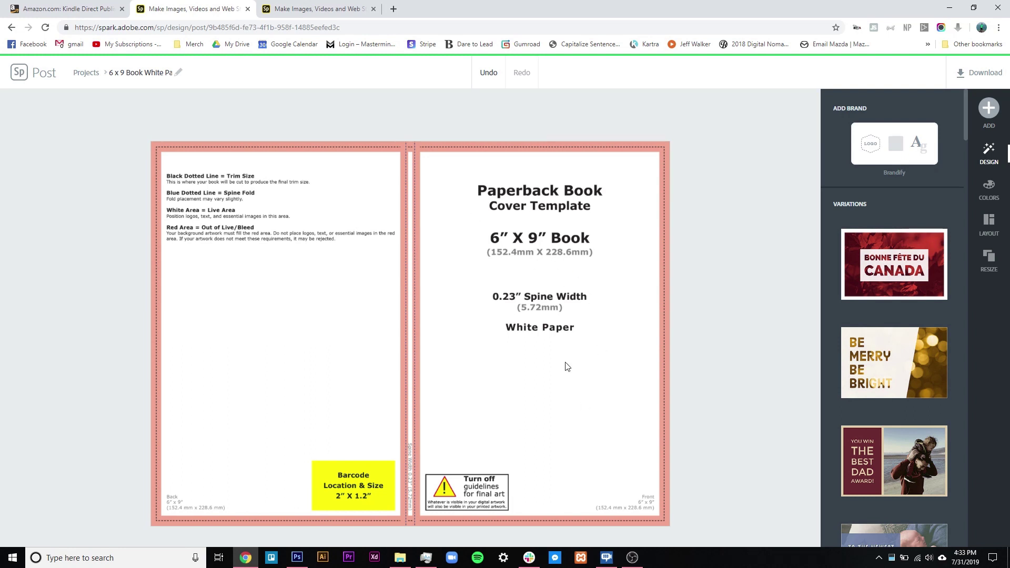
Search the icon library for 'cat', replacing an initial 'food' search
{"action": "left_click", "coordinate": [990, 109]}
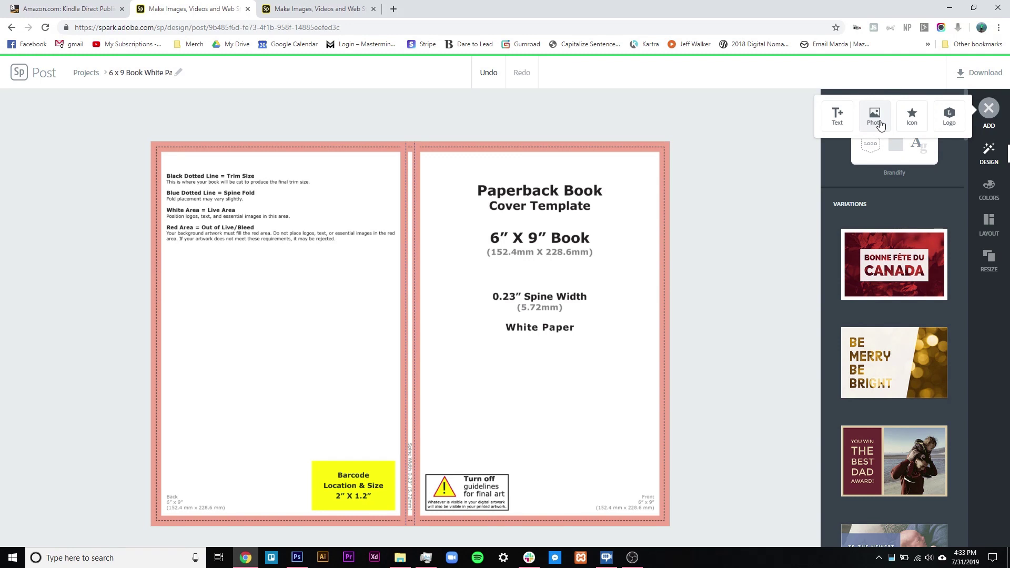
{"action": "left_click", "coordinate": [912, 116]}
{"action": "type", "text": "food"}
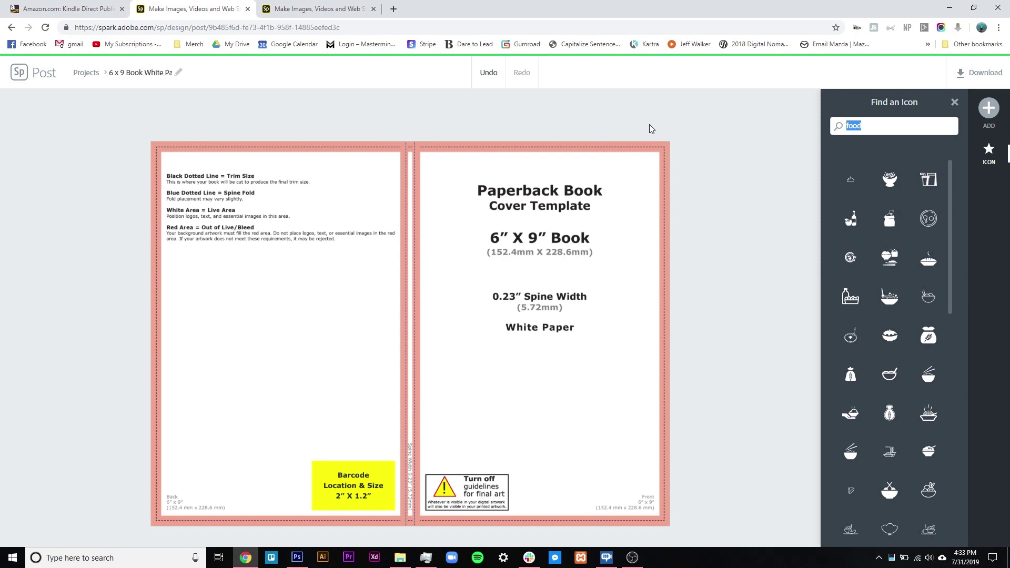
{"action": "type", "text": "cat"}
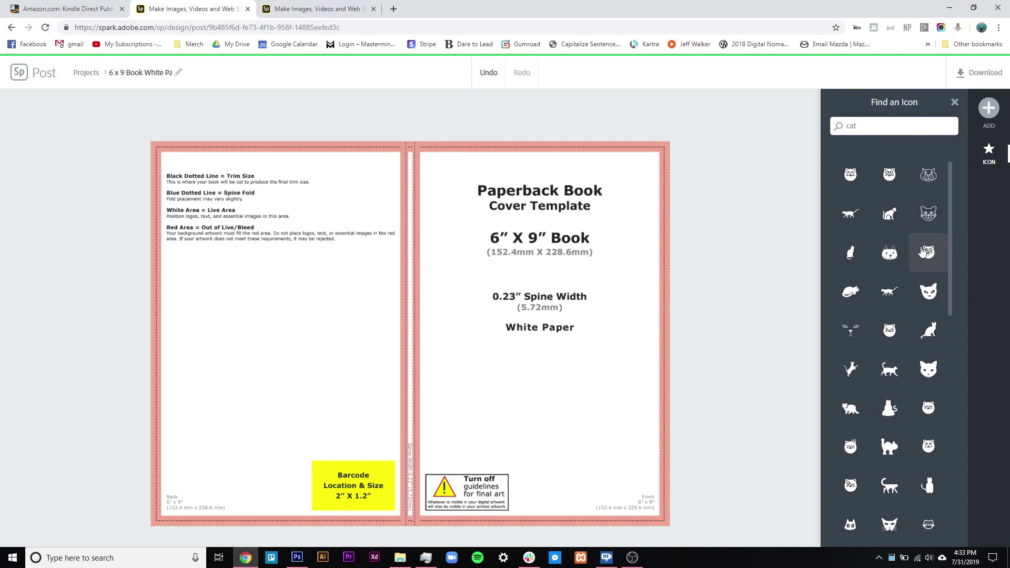
Scroll through the cat icon results, then switch to the cat-photo cover design
{"action": "scroll", "coordinate": [905, 263], "scroll_direction": "down", "scroll_amount": 10}
{"action": "scroll", "coordinate": [915, 258], "scroll_direction": "down", "scroll_amount": 5}
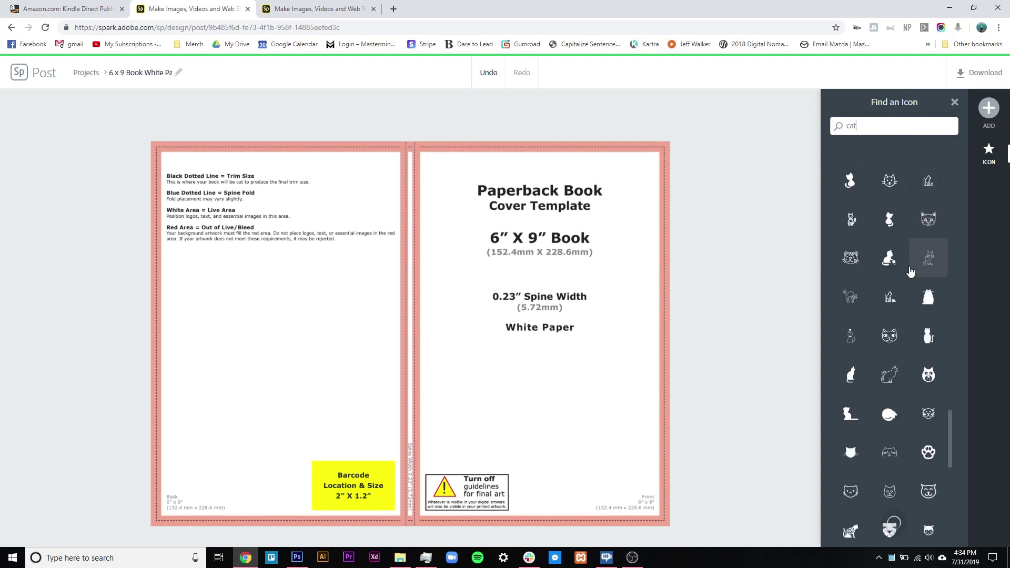
{"action": "scroll", "coordinate": [910, 271], "scroll_direction": "down", "scroll_amount": 5}
{"action": "scroll", "coordinate": [910, 271], "scroll_direction": "down", "scroll_amount": 5}
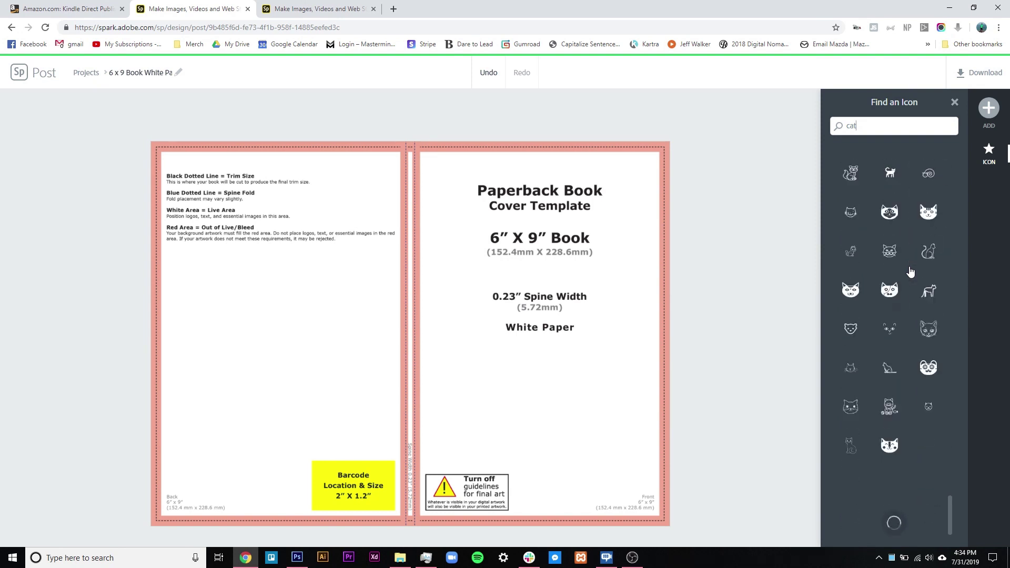
{"action": "scroll", "coordinate": [911, 271], "scroll_direction": "down", "scroll_amount": 5}
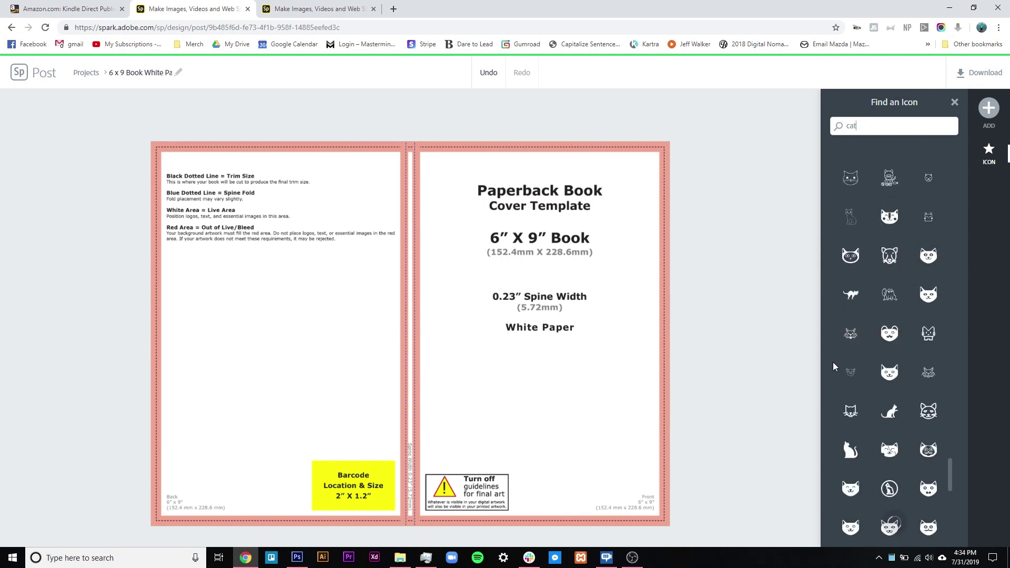
{"action": "scroll", "coordinate": [868, 337], "scroll_direction": "down", "scroll_amount": 5}
{"action": "scroll", "coordinate": [889, 301], "scroll_direction": "down", "scroll_amount": 5}
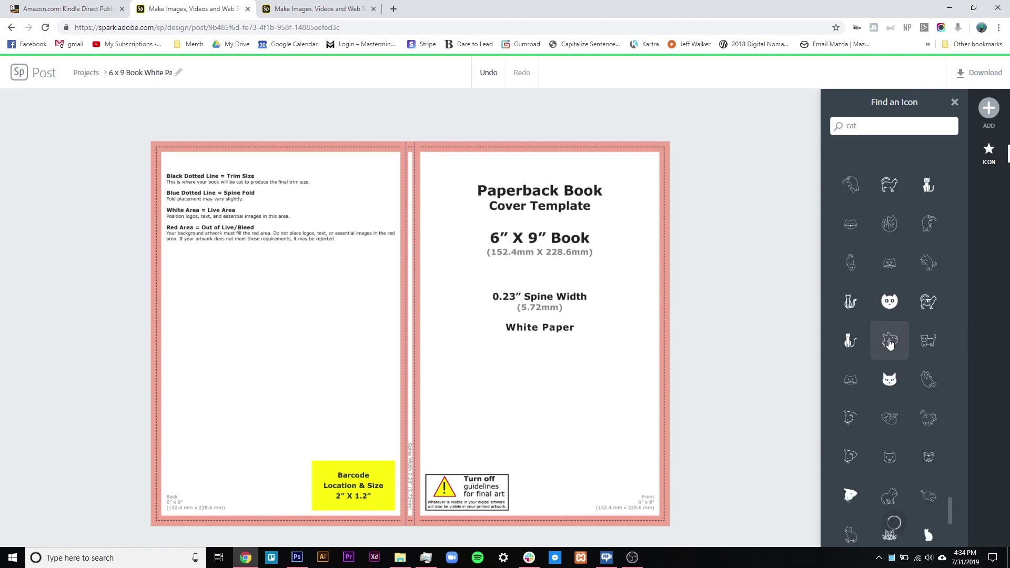
{"action": "scroll", "coordinate": [913, 421], "scroll_direction": "down", "scroll_amount": 5}
{"action": "scroll", "coordinate": [895, 417], "scroll_direction": "down", "scroll_amount": 5}
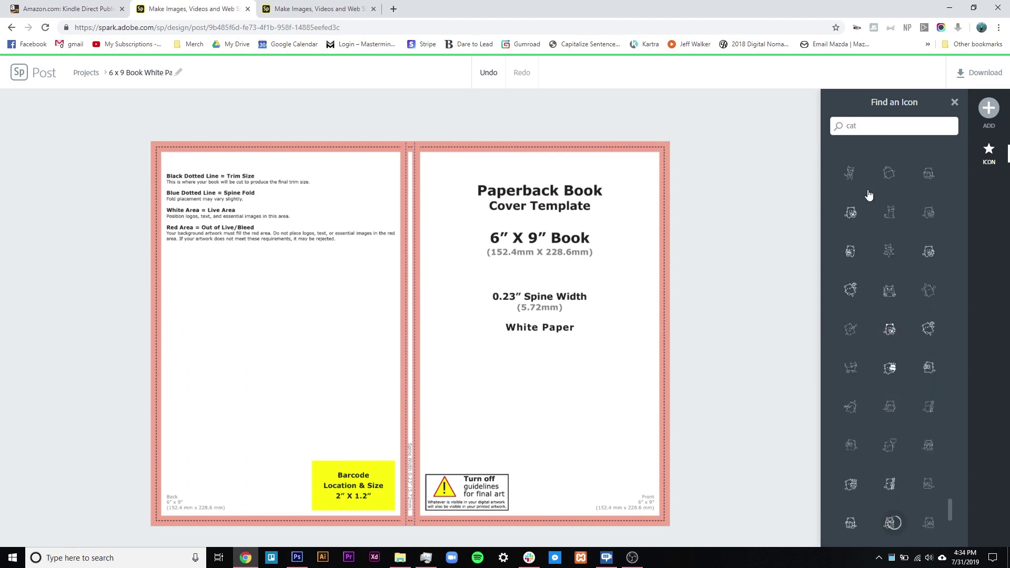
{"action": "scroll", "coordinate": [889, 237], "scroll_direction": "up", "scroll_amount": 15}
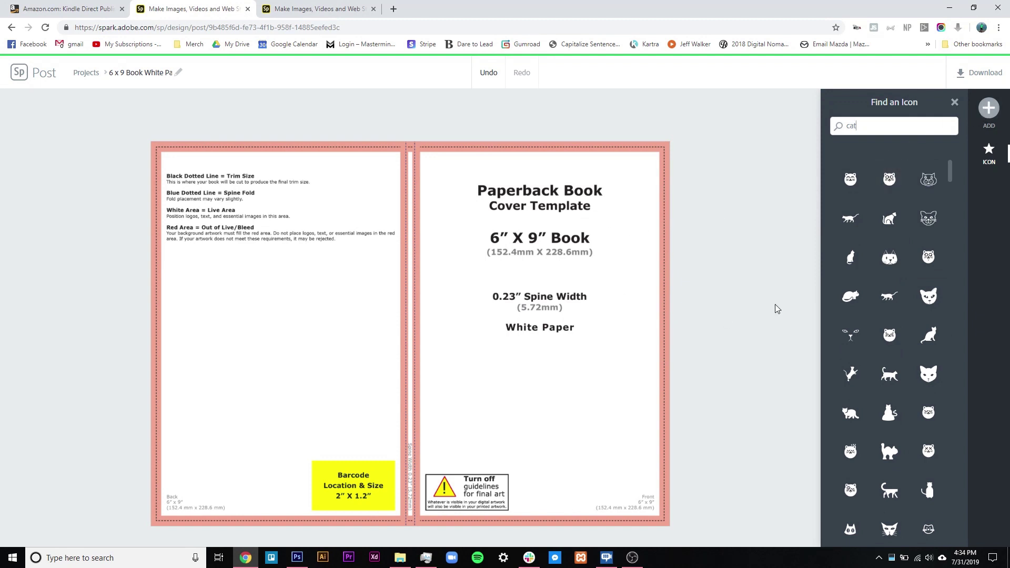
{"action": "left_click", "coordinate": [293, 10]}
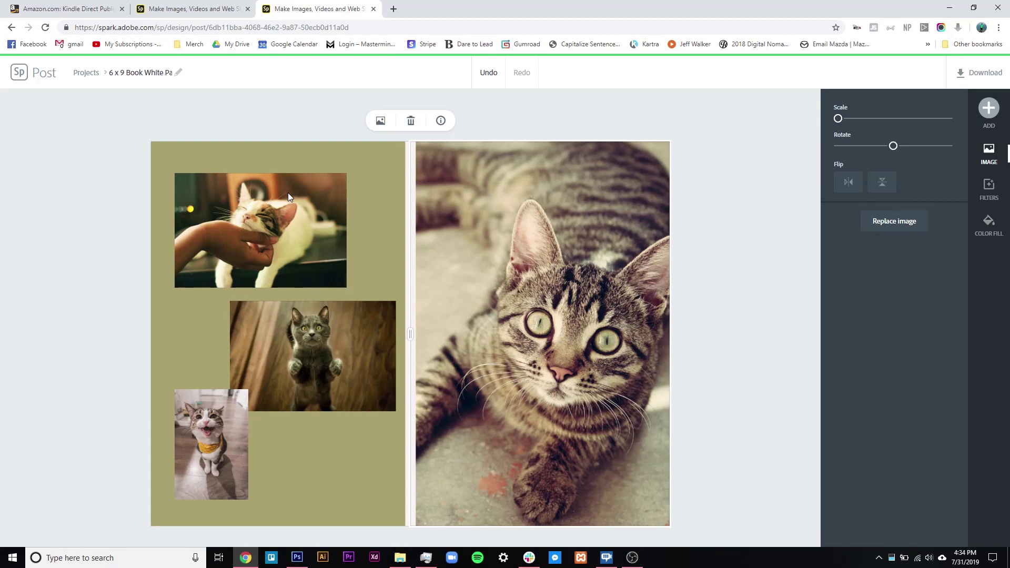
Move the hand-and-cat photo to the back cover's top-left corner
{"action": "left_click", "coordinate": [263, 286]}
{"action": "left_click_drag", "start_coordinate": [263, 287], "coordinate": [251, 221]}
{"action": "left_click_drag", "start_coordinate": [326, 346], "coordinate": [327, 316]}
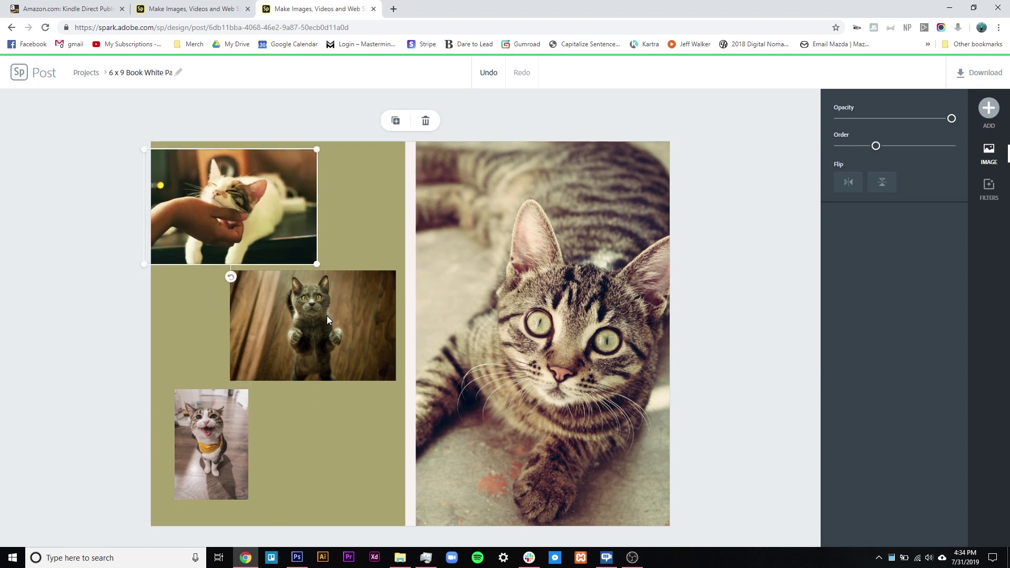
Shrink the grey cat photo, give it a slight tilt and shift it right
{"action": "left_click", "coordinate": [327, 317]}
{"action": "left_click_drag", "start_coordinate": [313, 390], "coordinate": [284, 388]}
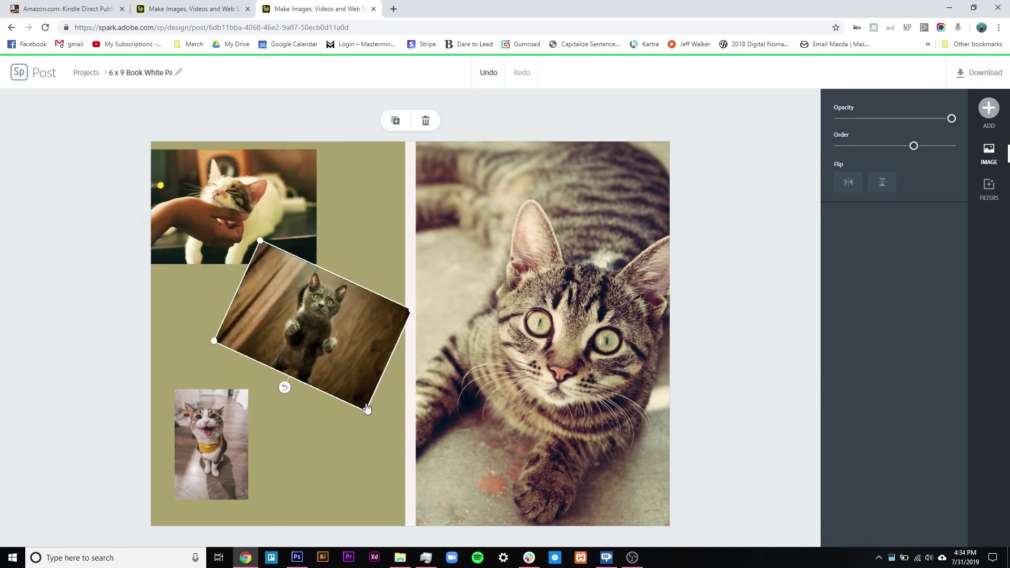
{"action": "left_click_drag", "start_coordinate": [366, 409], "coordinate": [332, 366]}
{"action": "left_click_drag", "start_coordinate": [278, 352], "coordinate": [307, 357]}
{"action": "left_click_drag", "start_coordinate": [316, 307], "coordinate": [343, 304]}
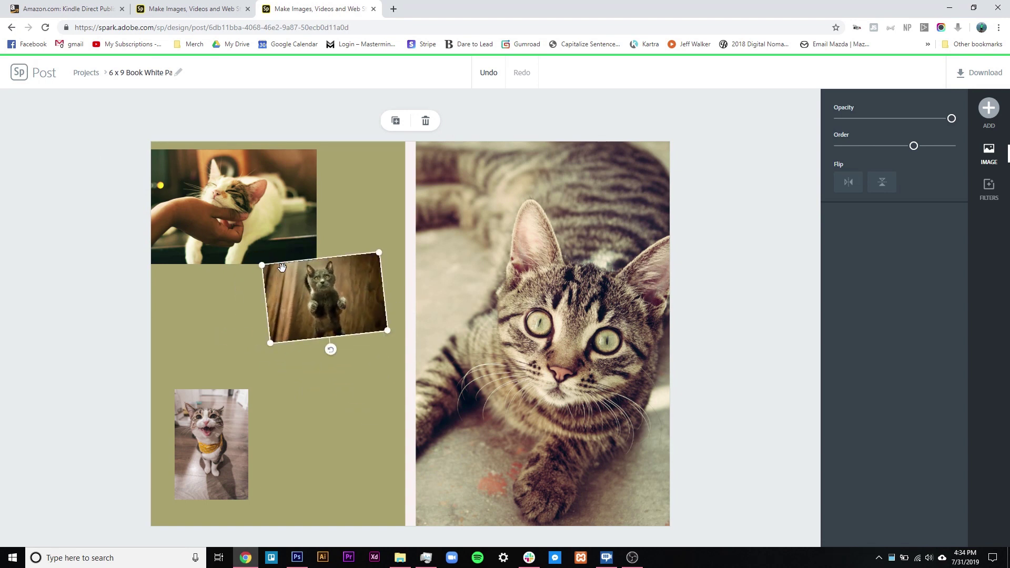
Shrink the hand-and-cat photo, tilt it slightly clockwise and nudge it down-right
{"action": "left_click", "coordinate": [270, 241]}
{"action": "left_click_drag", "start_coordinate": [317, 263], "coordinate": [283, 241]}
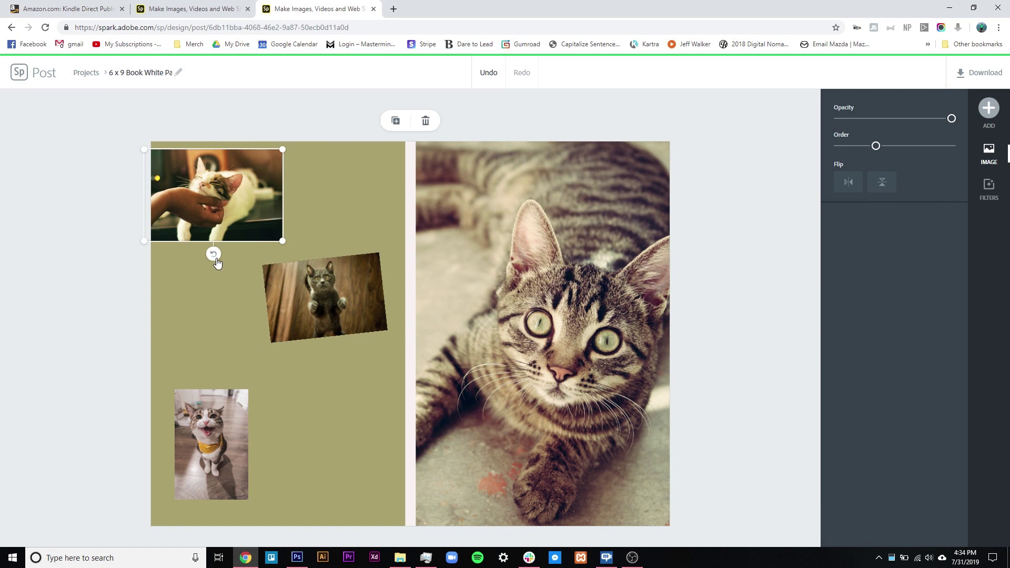
{"action": "left_click_drag", "start_coordinate": [217, 263], "coordinate": [206, 252]}
{"action": "left_click_drag", "start_coordinate": [221, 211], "coordinate": [248, 232]}
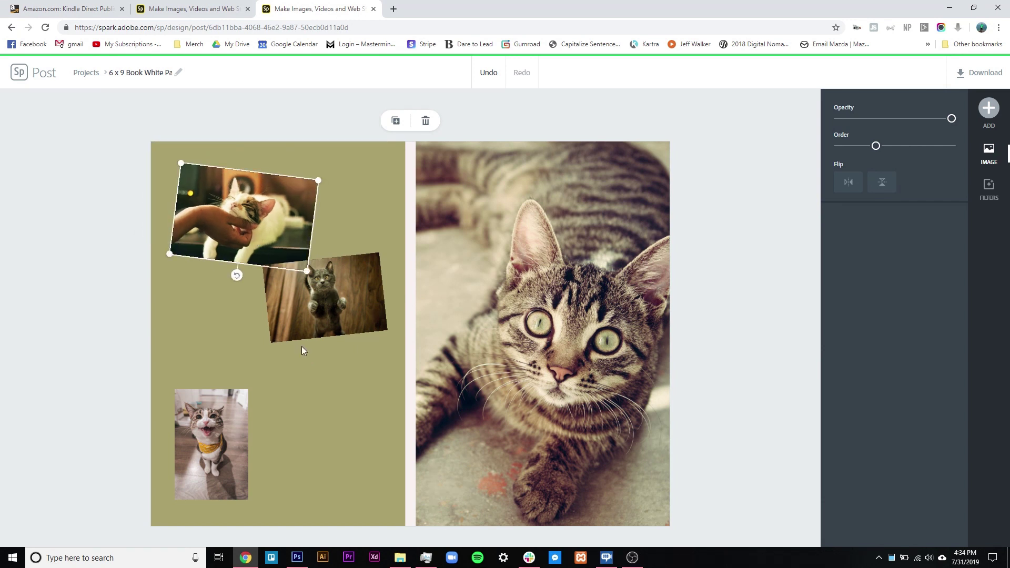
Drag the smiling-cat photo up so it overlaps the two upper photos
{"action": "left_click", "coordinate": [215, 450]}
{"action": "left_click_drag", "start_coordinate": [214, 444], "coordinate": [216, 423]}
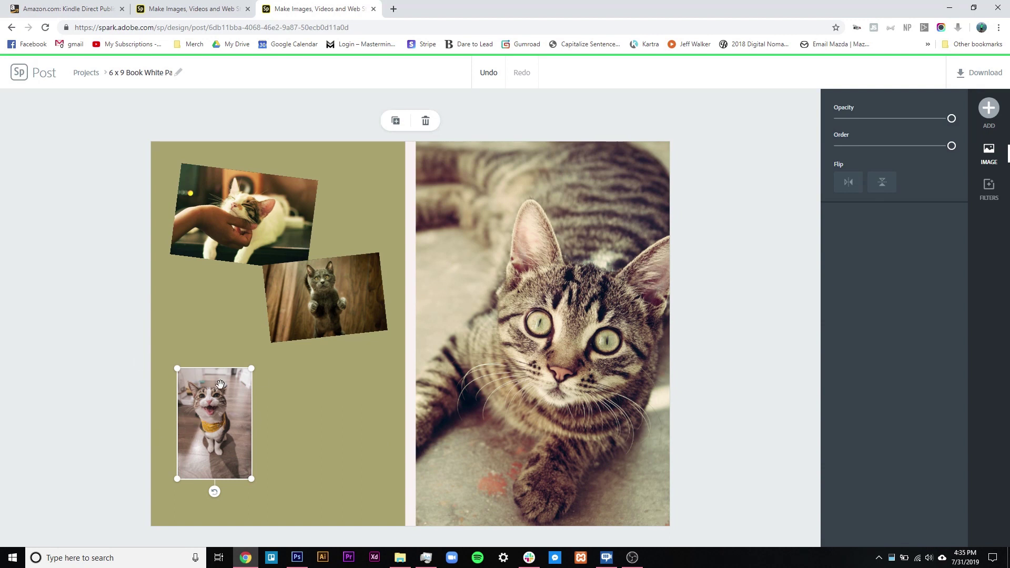
{"action": "left_click_drag", "start_coordinate": [220, 384], "coordinate": [246, 304]}
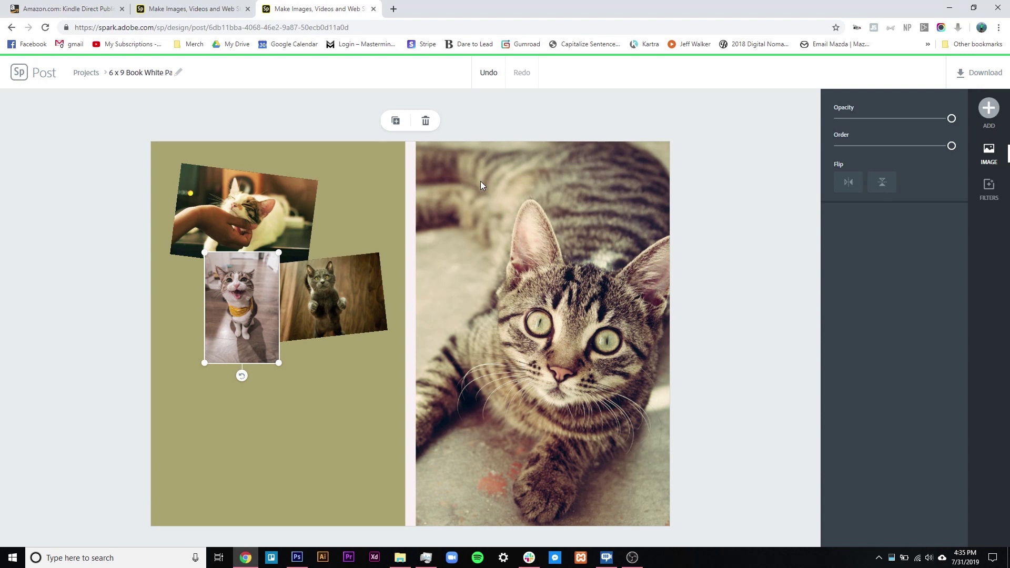
{"action": "left_click", "coordinate": [557, 278]}
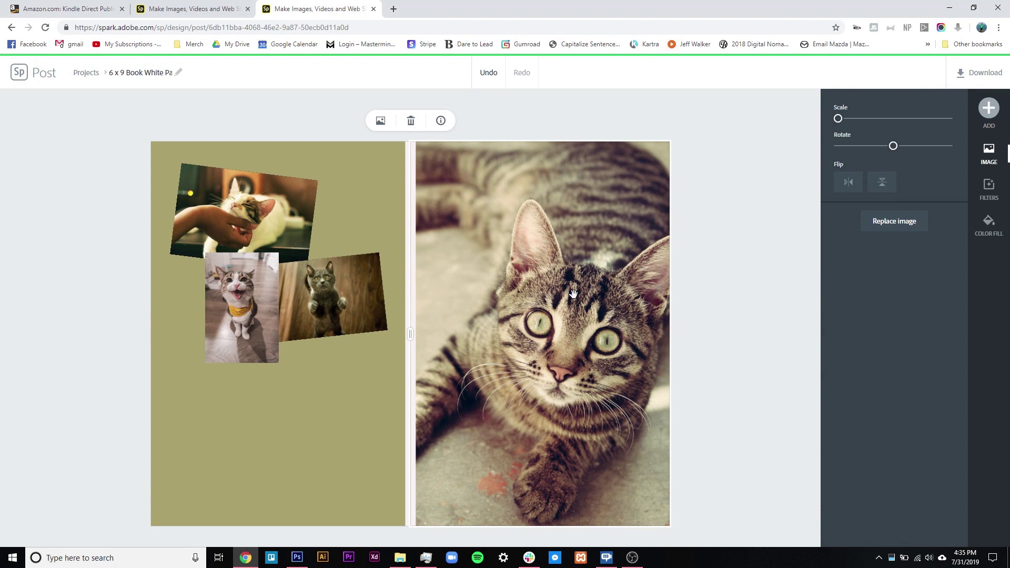
Add a 'Cat Journal' text element and place it at the top of the front photo
{"action": "left_click", "coordinate": [752, 180]}
{"action": "left_click", "coordinate": [989, 108]}
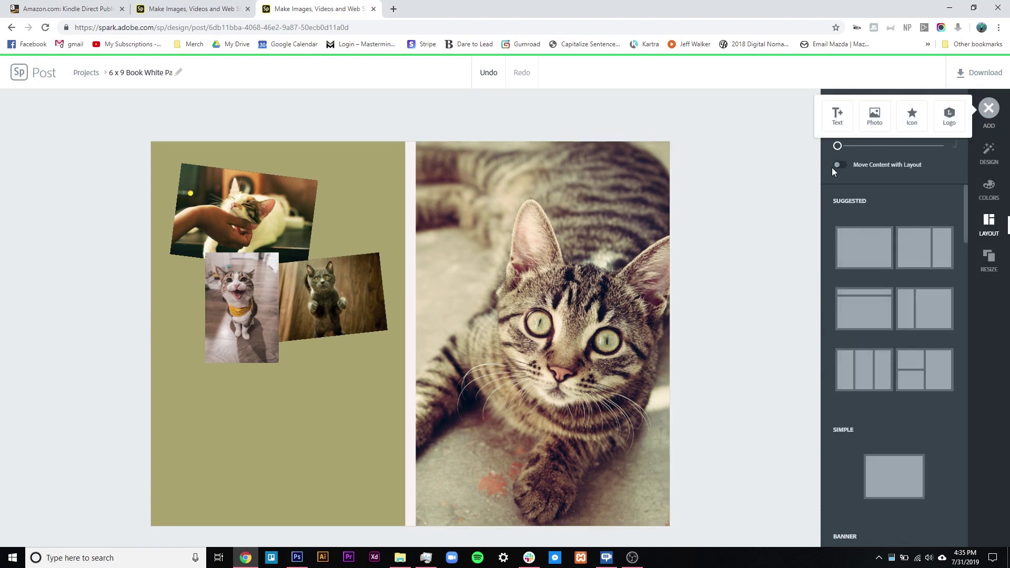
{"action": "left_click", "coordinate": [835, 116]}
{"action": "type", "text": "C"}
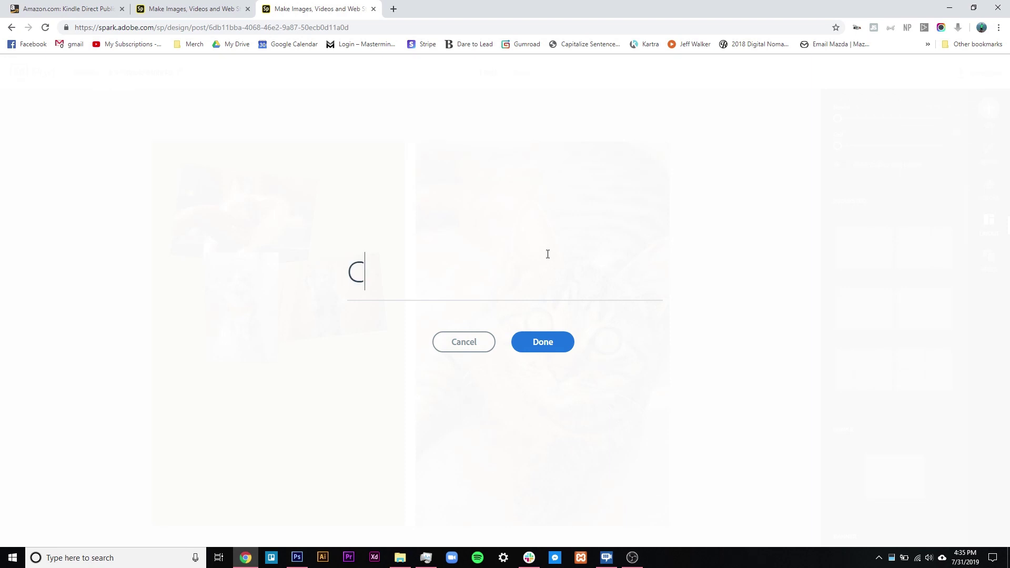
{"action": "type", "text": "at Journaly"}
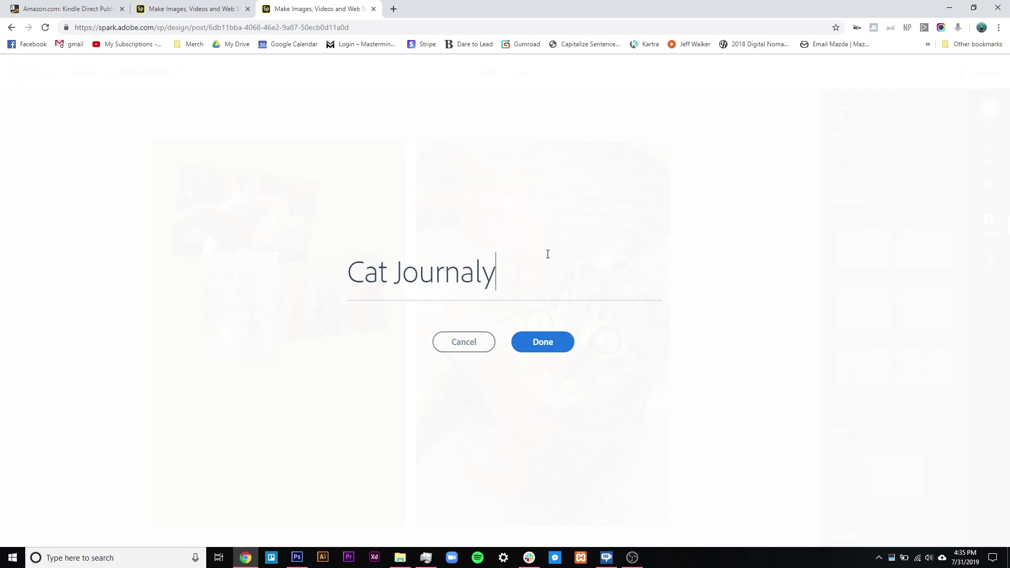
{"action": "key", "text": "BackSpace"}
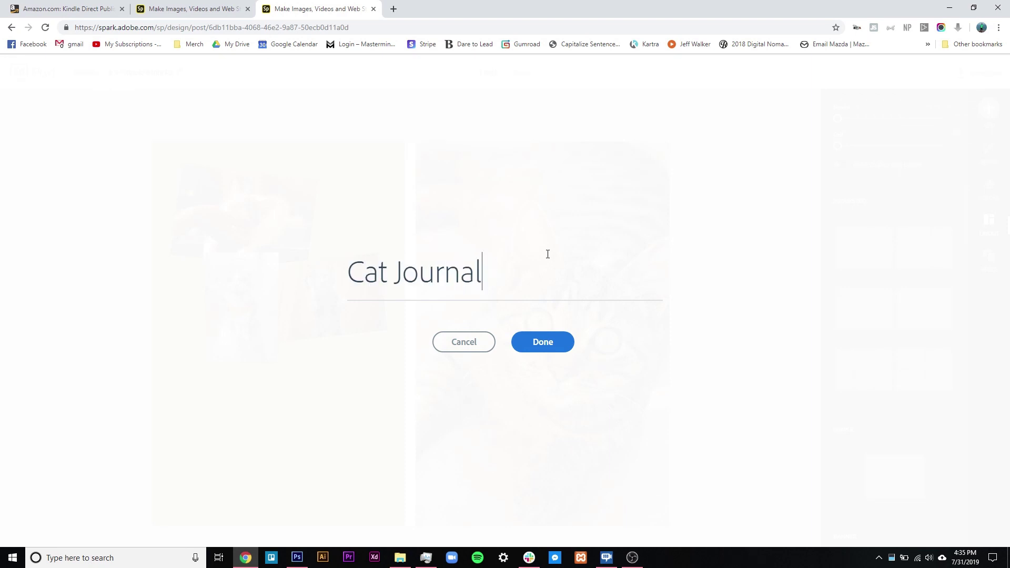
{"action": "left_click", "coordinate": [564, 348]}
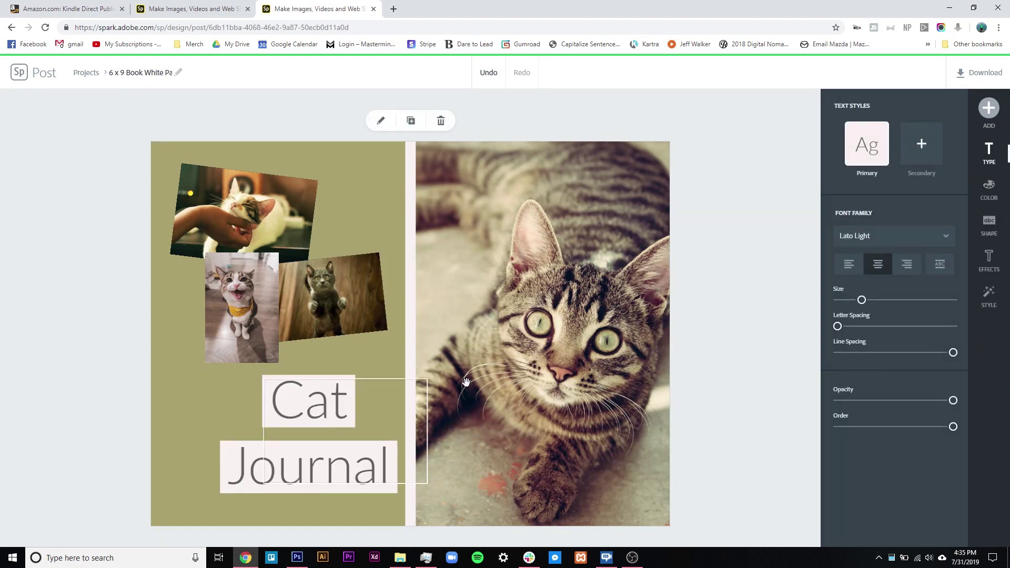
{"action": "left_click_drag", "start_coordinate": [466, 382], "coordinate": [536, 200]}
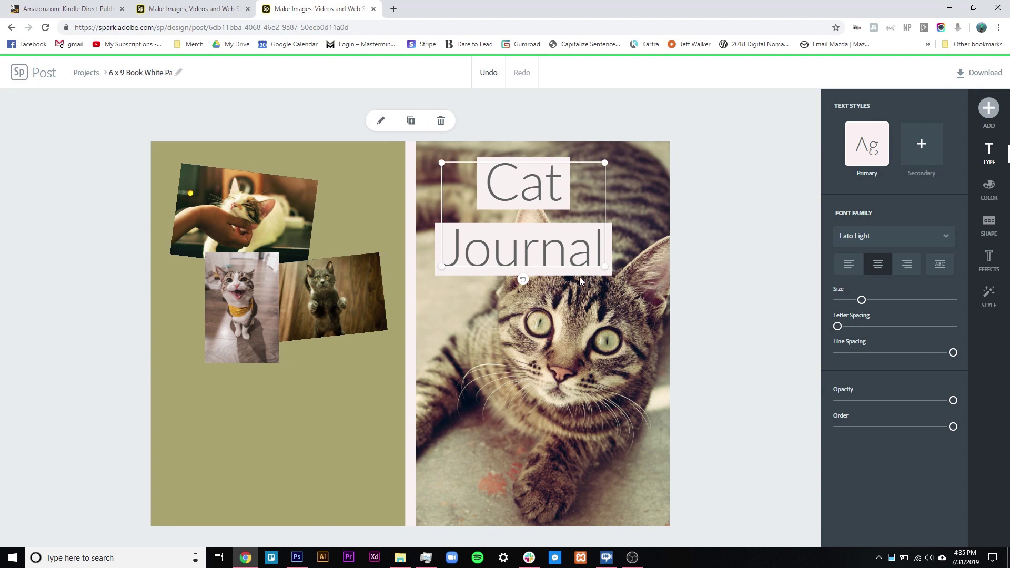
Give the title the olive-on-white-blocks style and nudge it slightly left
{"action": "left_click", "coordinate": [988, 295]}
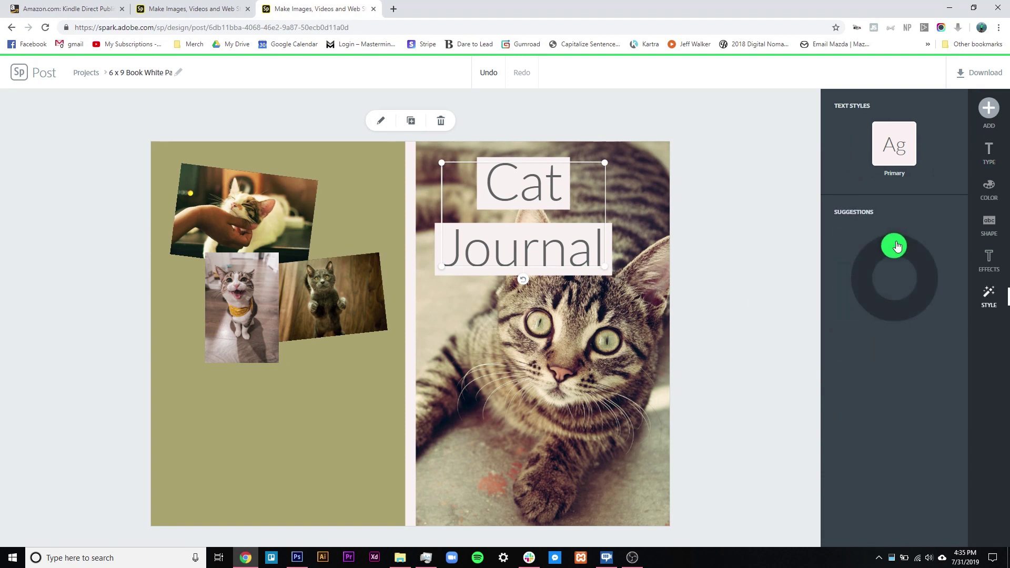
{"action": "left_click_drag", "start_coordinate": [896, 247], "coordinate": [894, 308]}
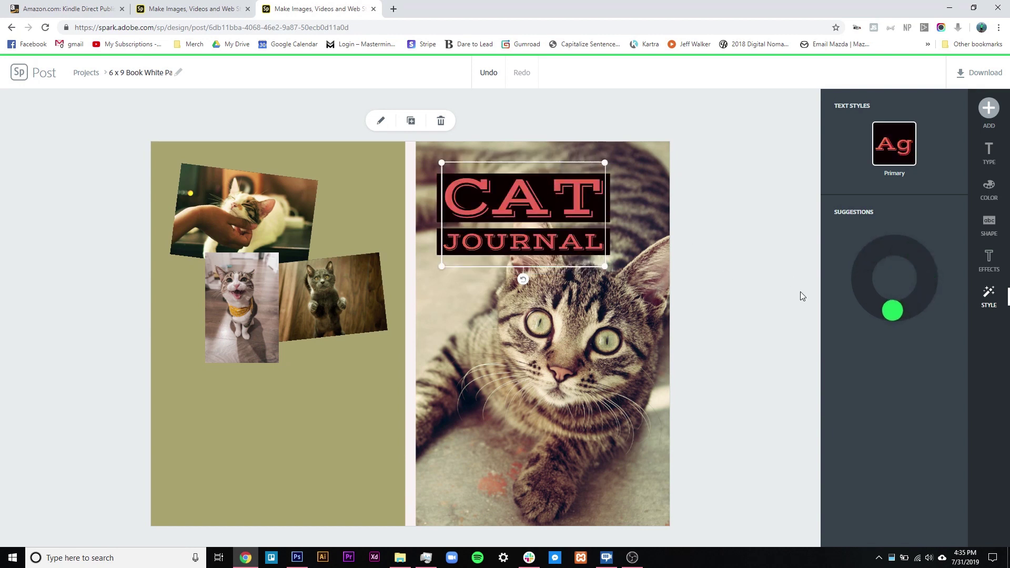
{"action": "mouse_move", "coordinate": [892, 311]}
{"action": "left_mouse_down"}
{"action": "mouse_move", "coordinate": [864, 264]}
{"action": "mouse_move", "coordinate": [884, 247]}
{"action": "mouse_move", "coordinate": [924, 261]}
{"action": "mouse_move", "coordinate": [930, 285]}
{"action": "mouse_move", "coordinate": [918, 301]}
{"action": "mouse_move", "coordinate": [865, 290]}
{"action": "mouse_move", "coordinate": [868, 260]}
{"action": "mouse_move", "coordinate": [885, 247]}
{"action": "mouse_move", "coordinate": [916, 253]}
{"action": "mouse_move", "coordinate": [924, 269]}
{"action": "mouse_move", "coordinate": [918, 299]}
{"action": "mouse_move", "coordinate": [901, 289]}
{"action": "left_mouse_up"}
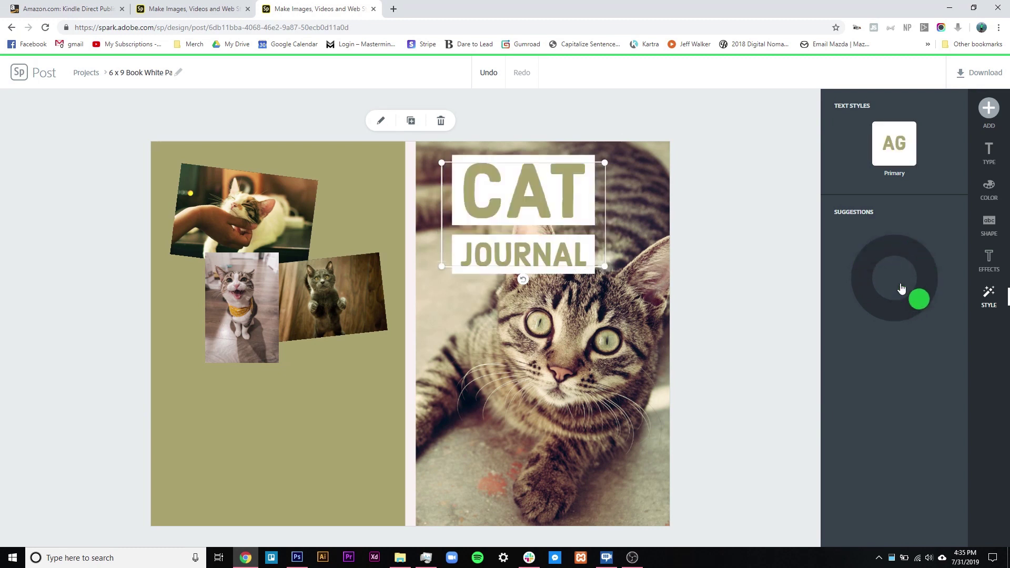
{"action": "left_click_drag", "start_coordinate": [557, 218], "coordinate": [534, 224]}
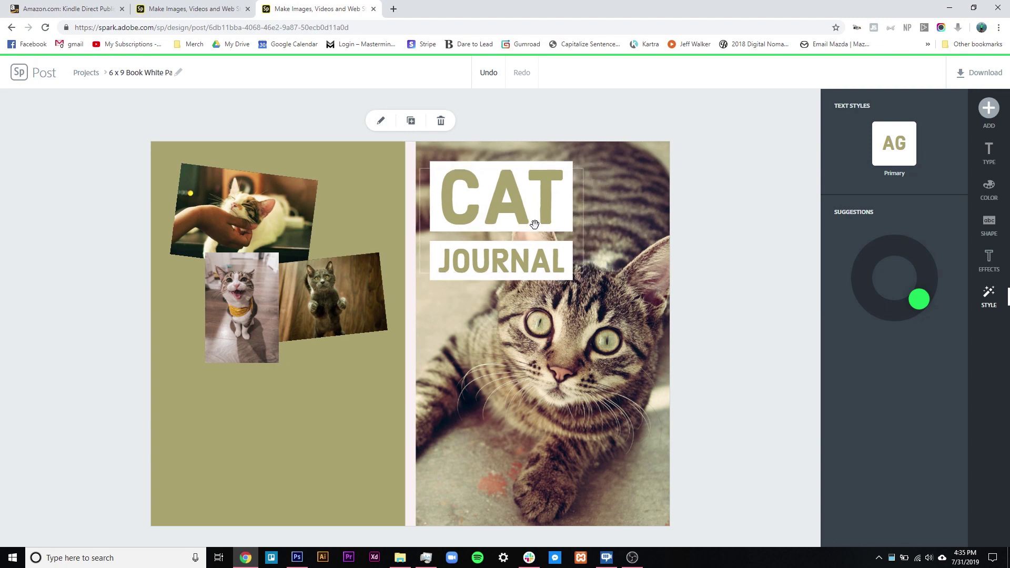
{"action": "left_click", "coordinate": [708, 357]}
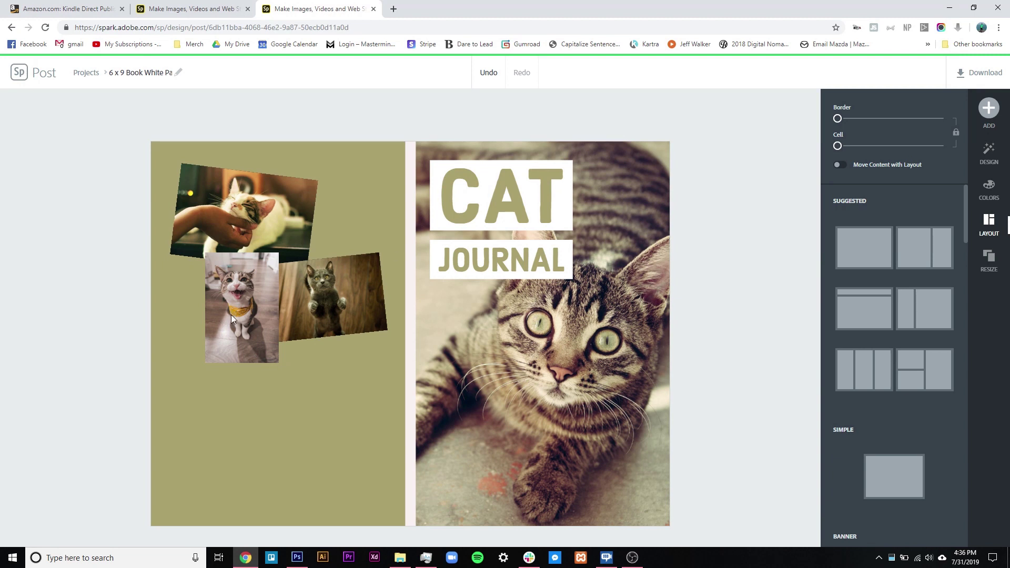
{"action": "mouse_move", "coordinate": [232, 315]}
{"action": "left_mouse_down"}
{"action": "mouse_move", "coordinate": [166, 318]}
{"action": "mouse_move", "coordinate": [212, 328]}
{"action": "mouse_move", "coordinate": [232, 303]}
{"action": "left_mouse_up"}
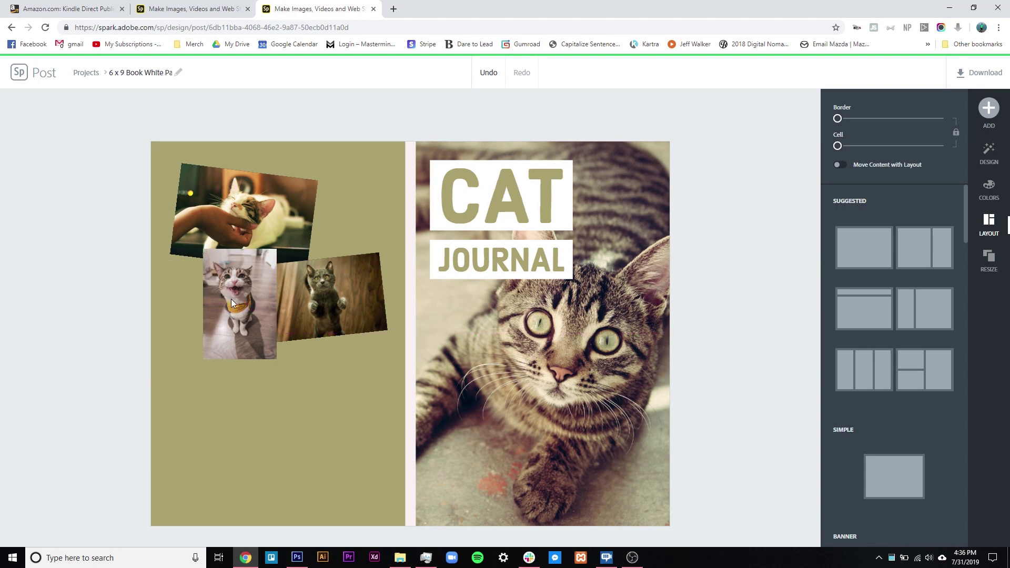